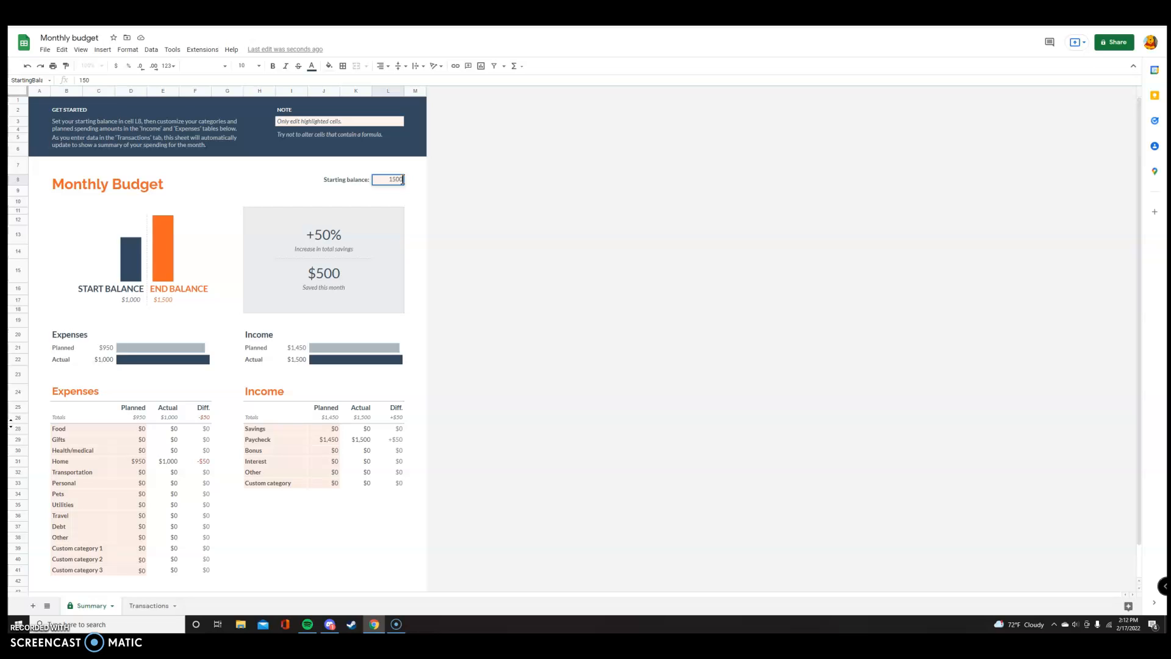
- Set the starting balance to $1,500 and the planned Food expense to $200
click(527, 199)
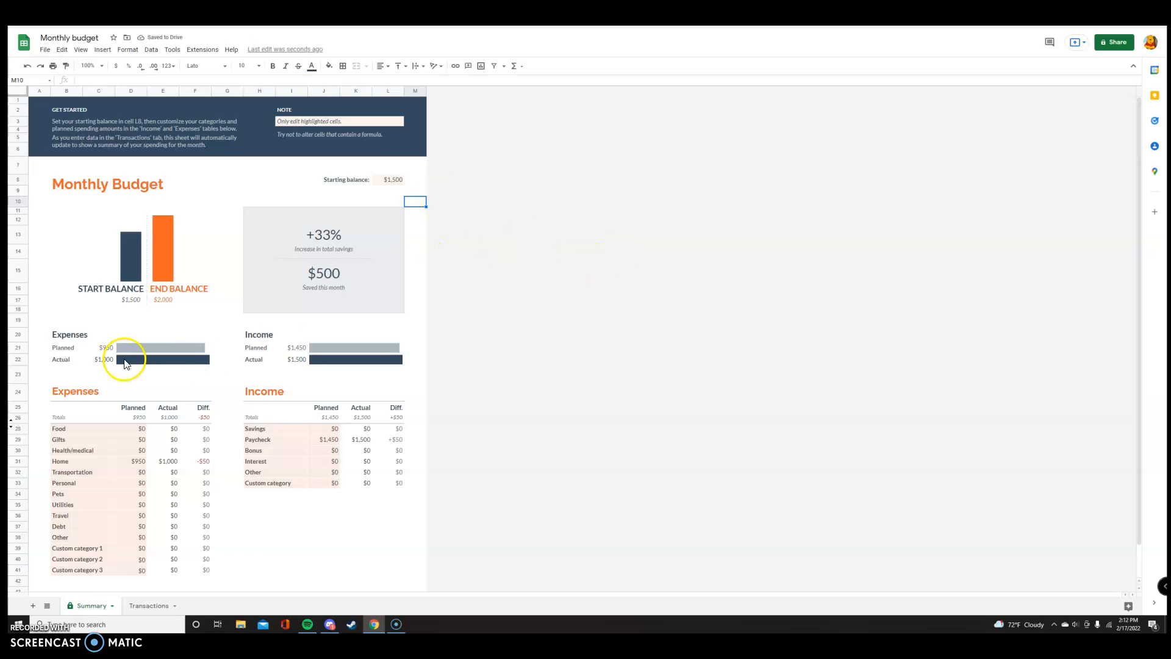
double_click(141, 429)
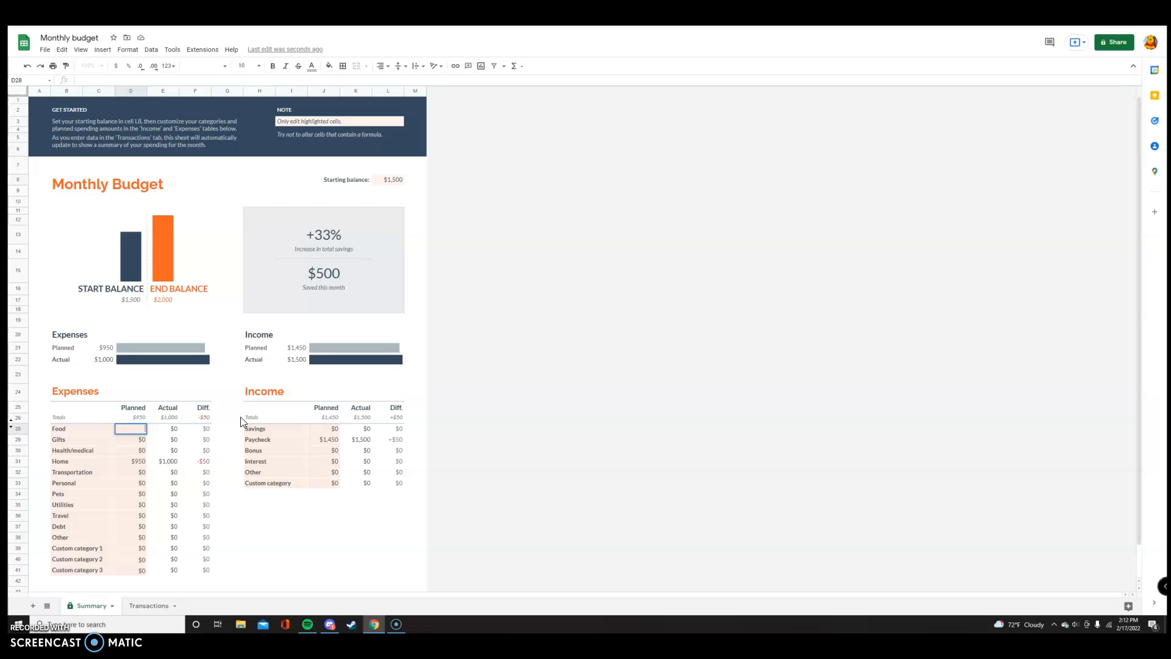
text(00)
- Try to enter 250 into the formula of Food's actual amount, then undo the change
click(176, 433)
double_click(177, 430)
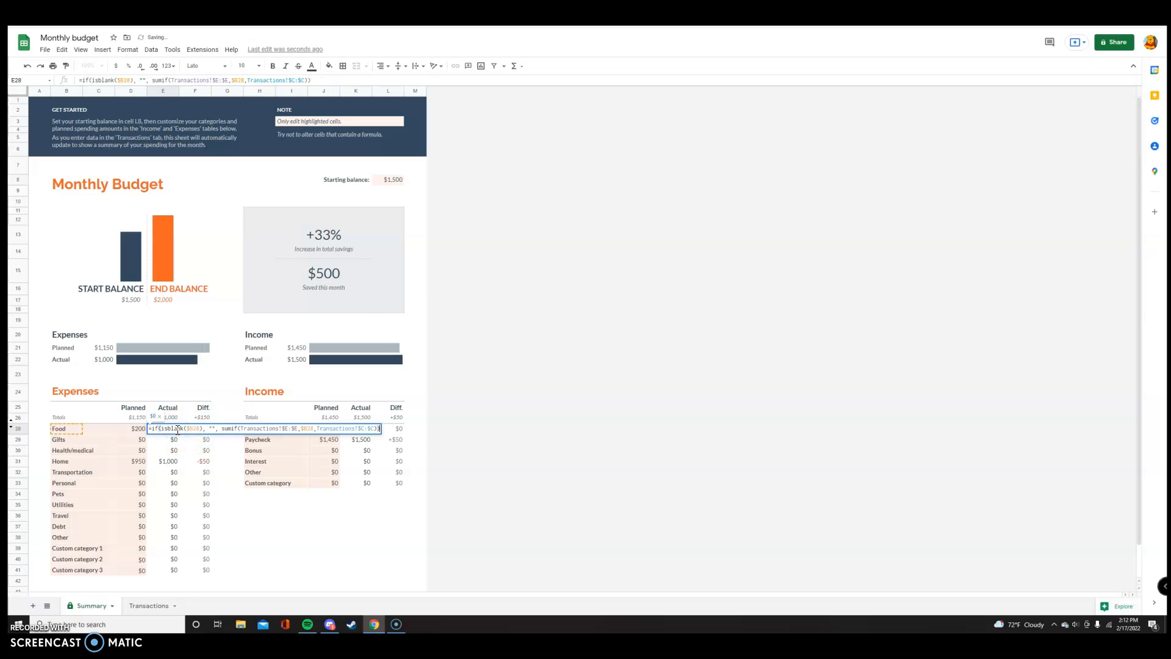
text(250)
click(558, 432)
click(546, 339)
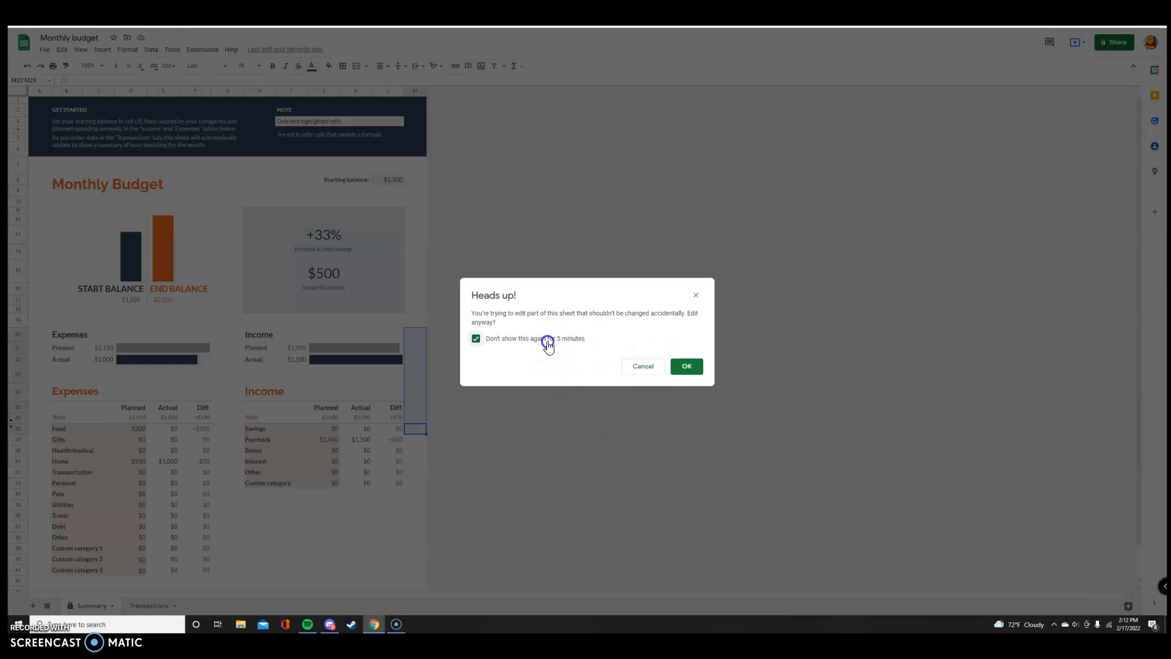
click(699, 372)
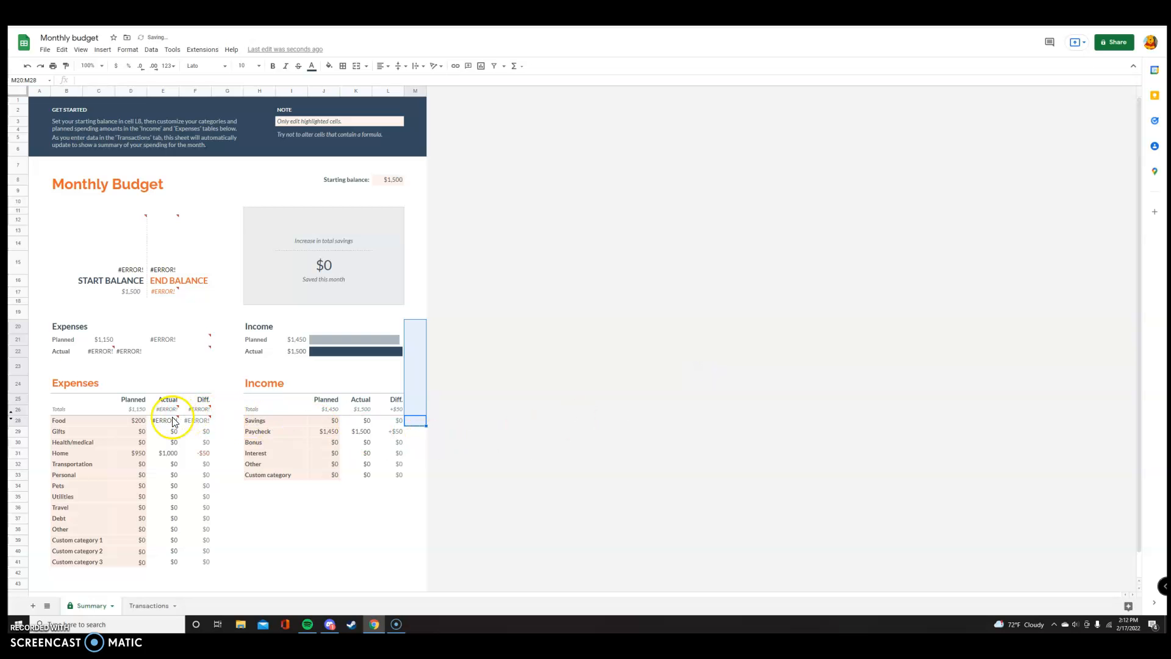
click(26, 67)
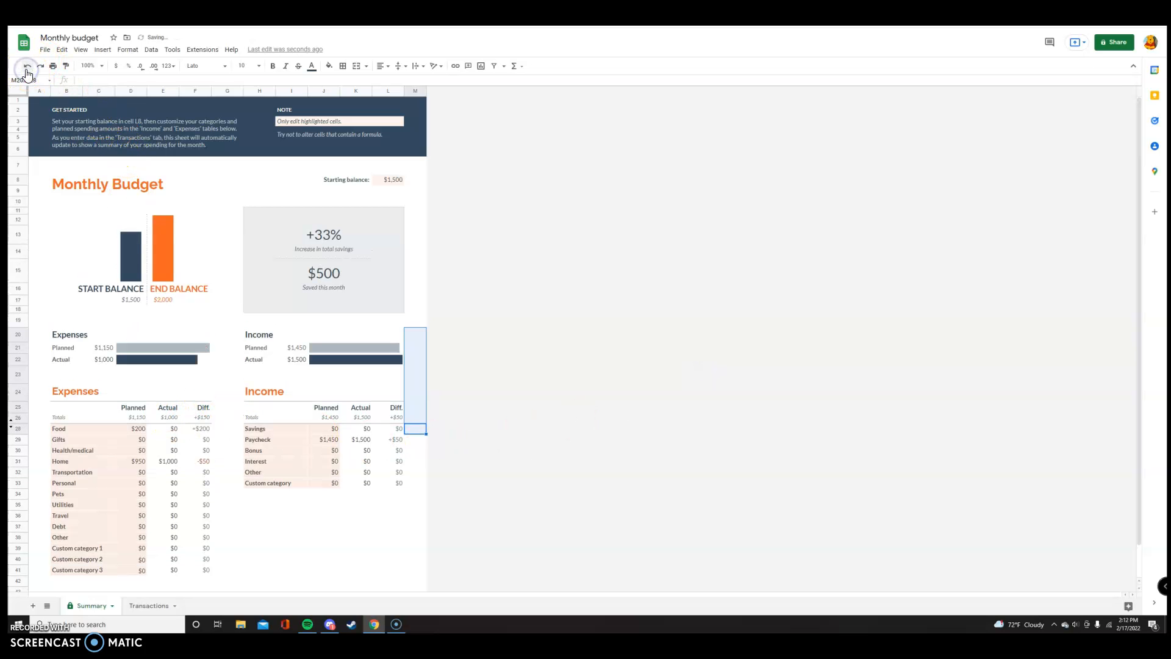
- Replace the formula in Food's actual amount with 250
double_click(174, 428)
click(160, 431)
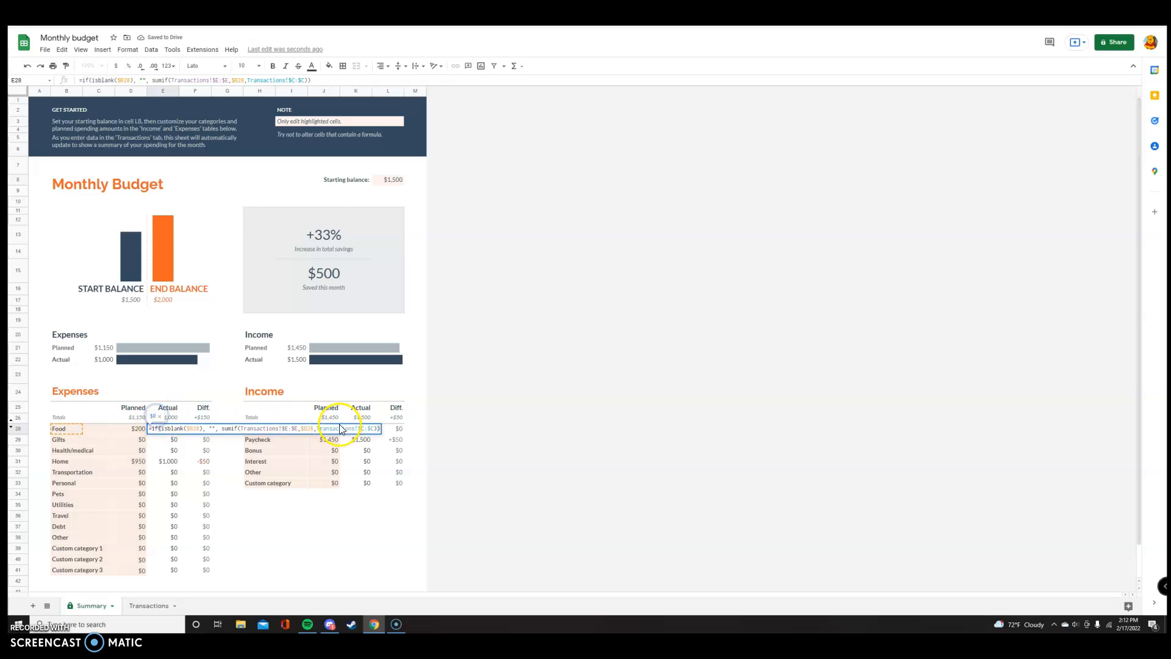
click(305, 429)
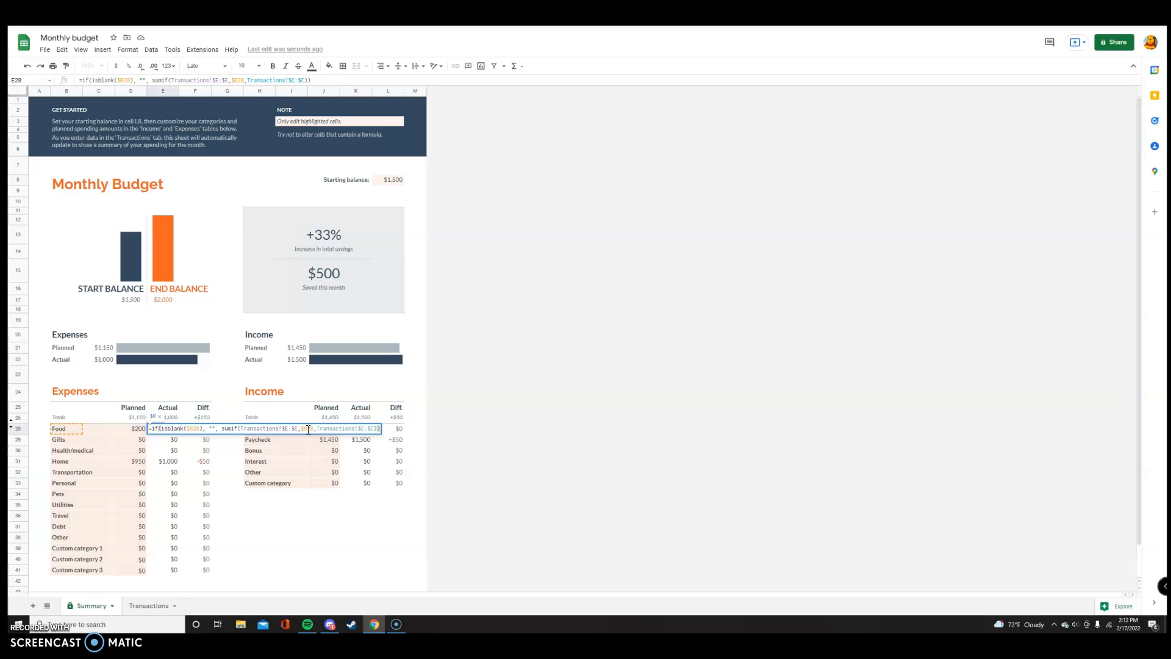
click(154, 417)
click(154, 417)
click(159, 417)
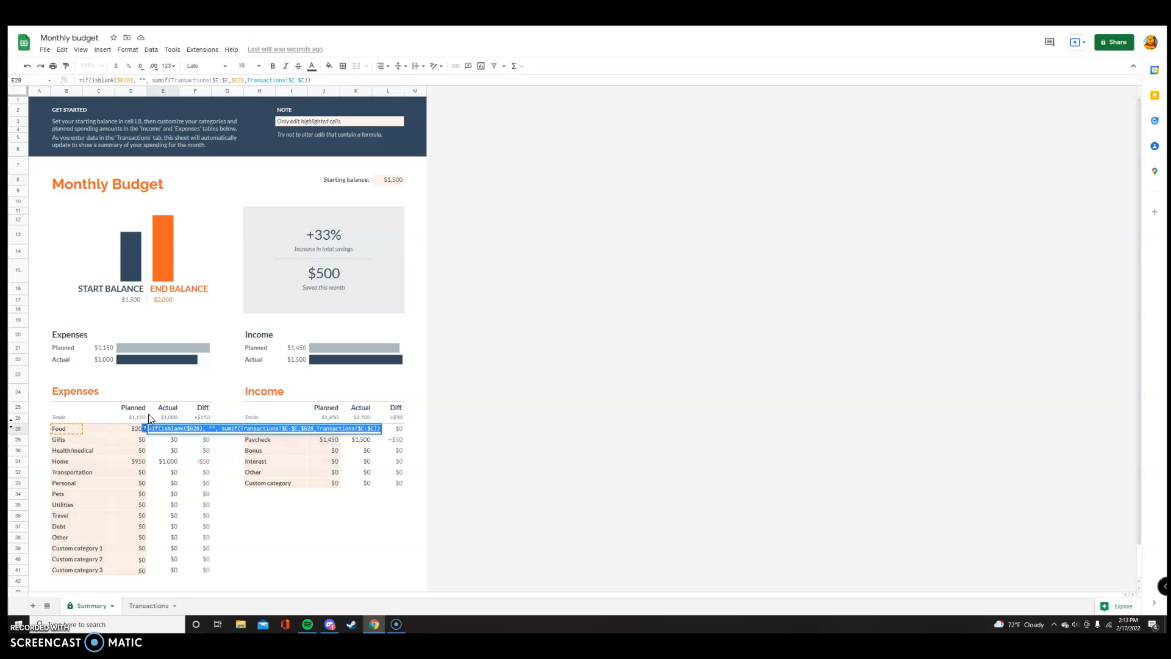
text(250)
click(692, 382)
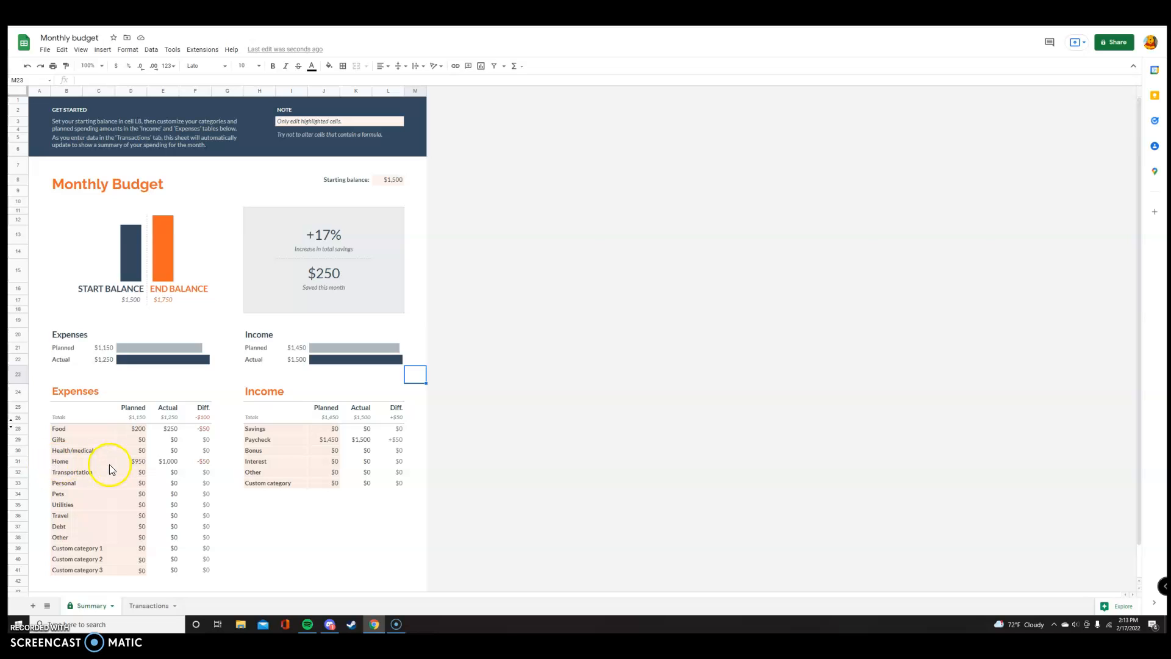
- Set Home's planned amount to $0 and clear its actual amount
double_click(141, 462)
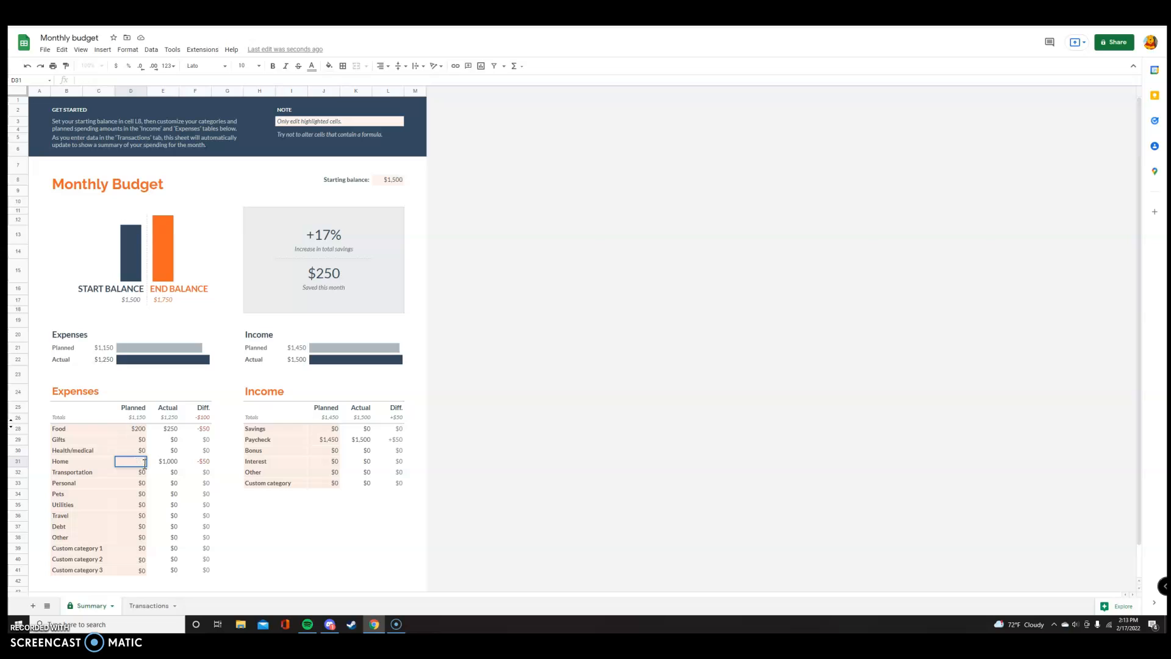
text(0)
click(174, 462)
double_click(177, 461)
text(0)
click(160, 458)
drag(160, 459, 460, 473)
key(BackSpace)
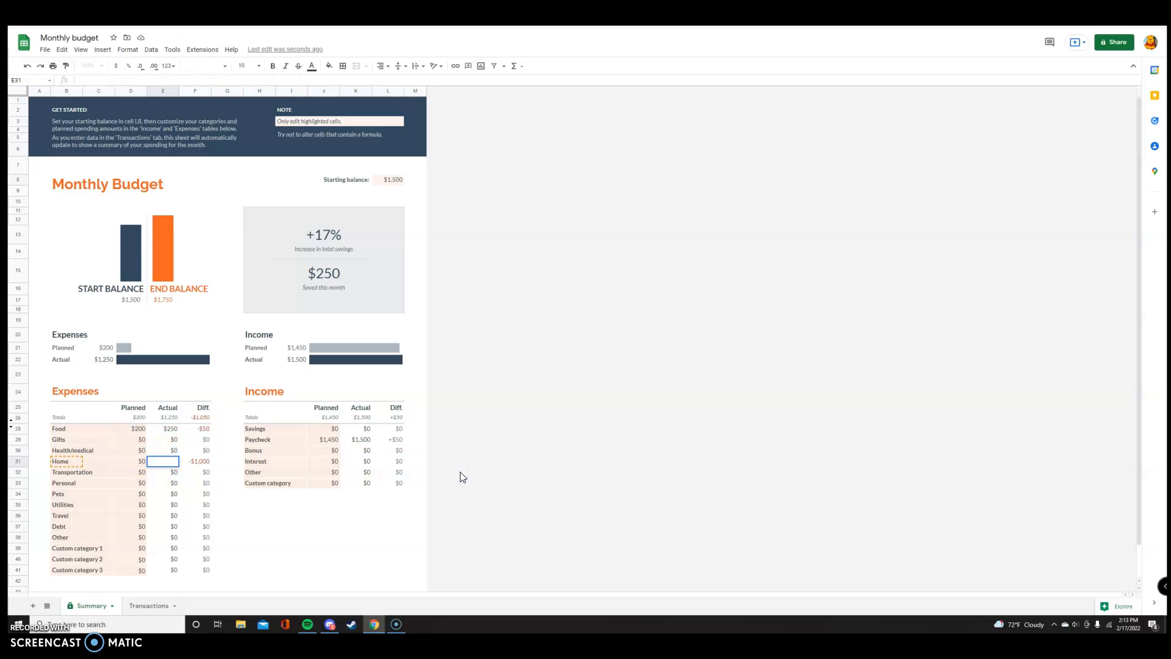
click(608, 460)
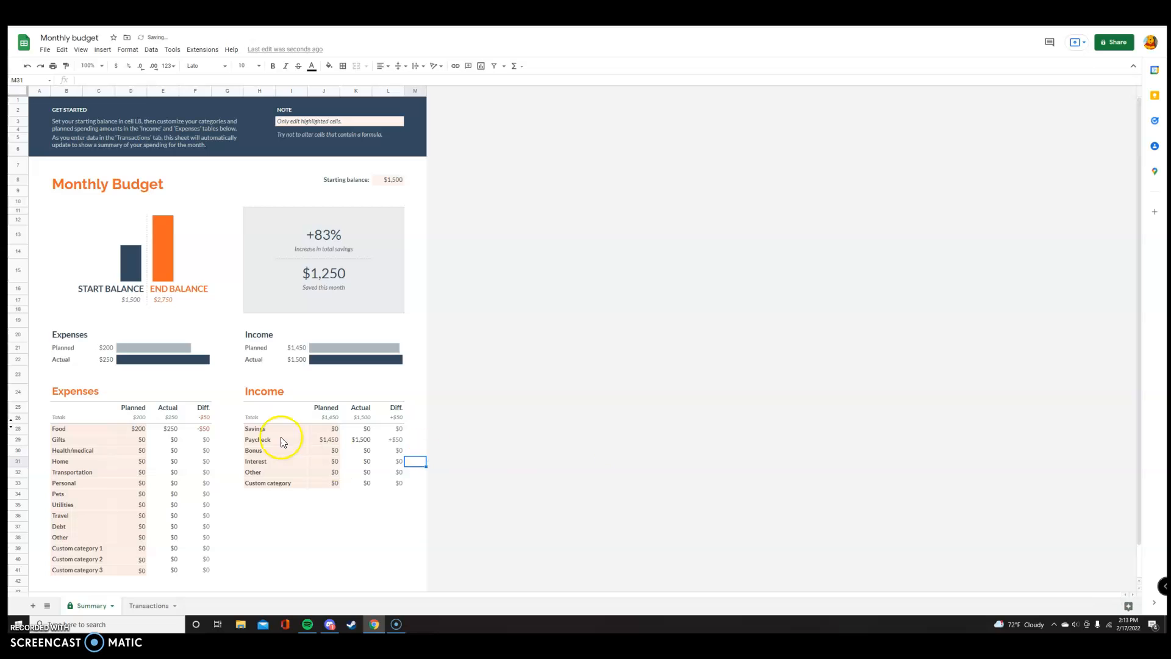
- Set the planned Transportation expense to $250
click(143, 471)
text(0250)
click(601, 401)
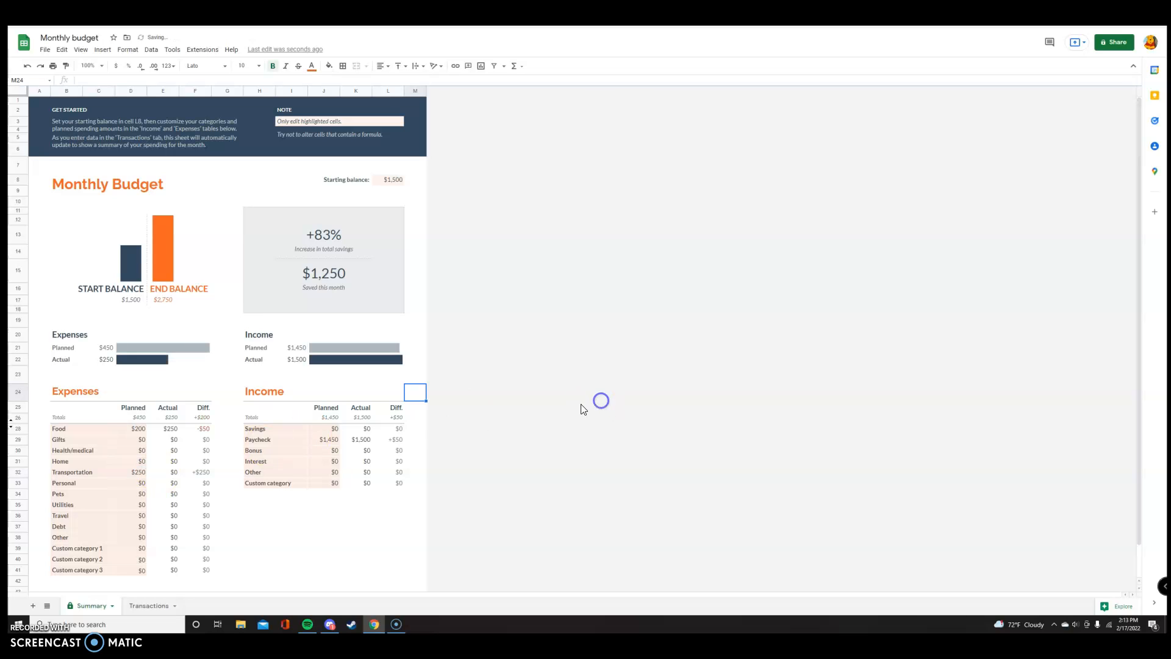
- Try to append 210 to the formula in Transportation's actual amount
double_click(176, 474)
text(210)
key(Return)
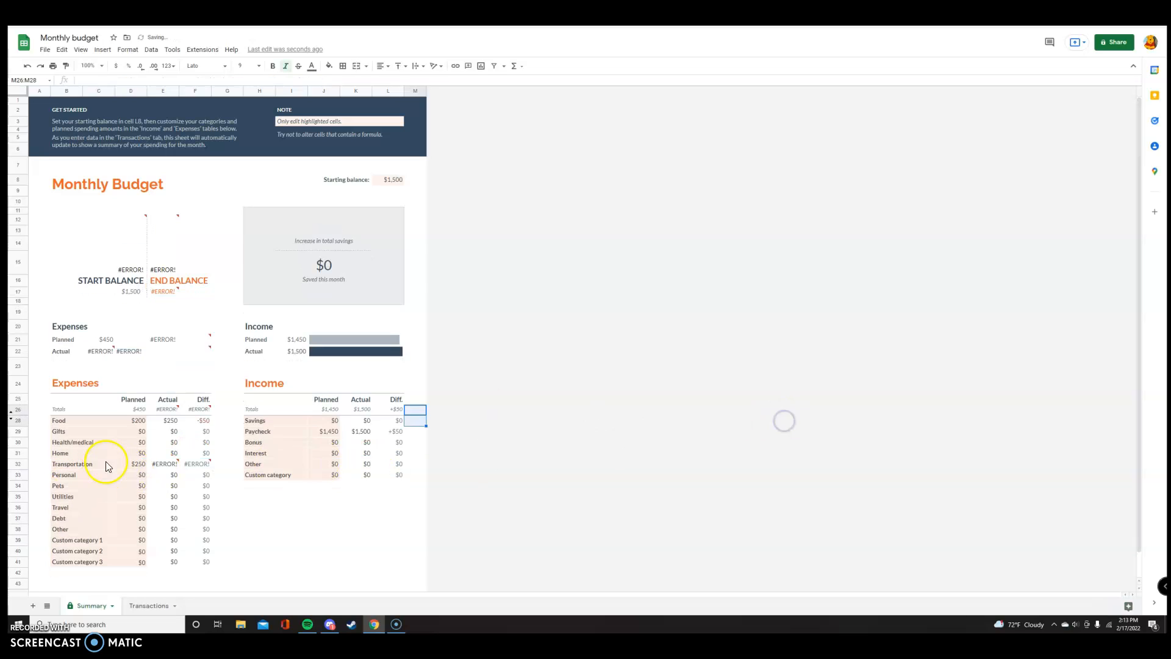
- Replace the formula in Transportation's actual amount with 210
double_click(165, 464)
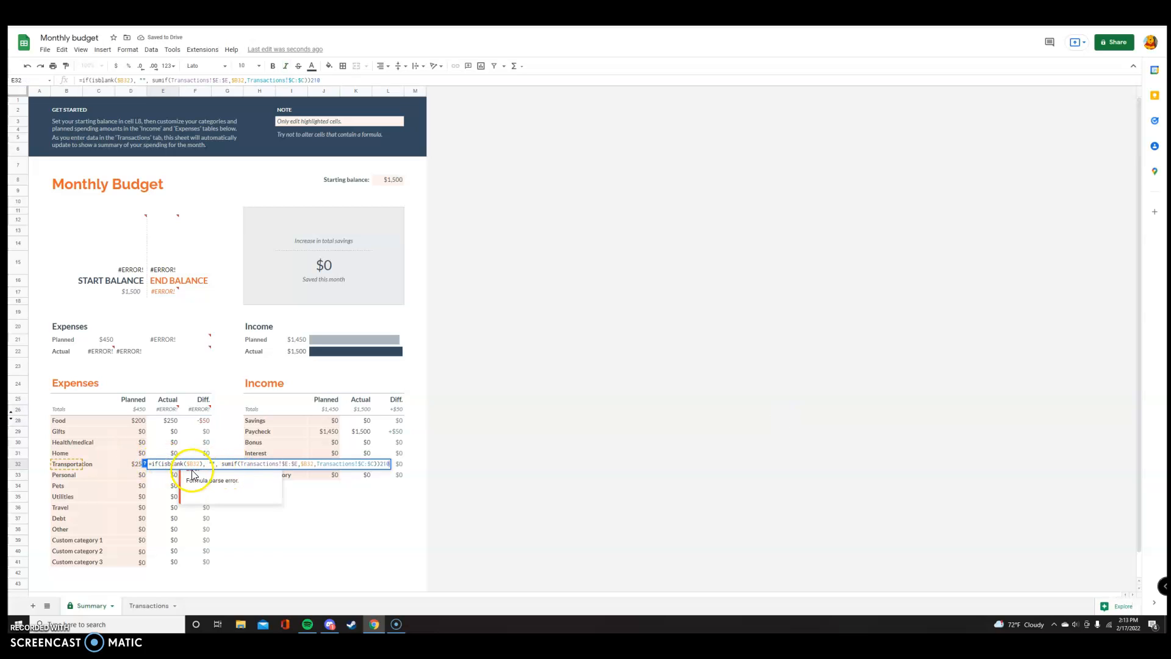
click(151, 464)
key(Escape)
key(Delete)
text(210)
click(439, 452)
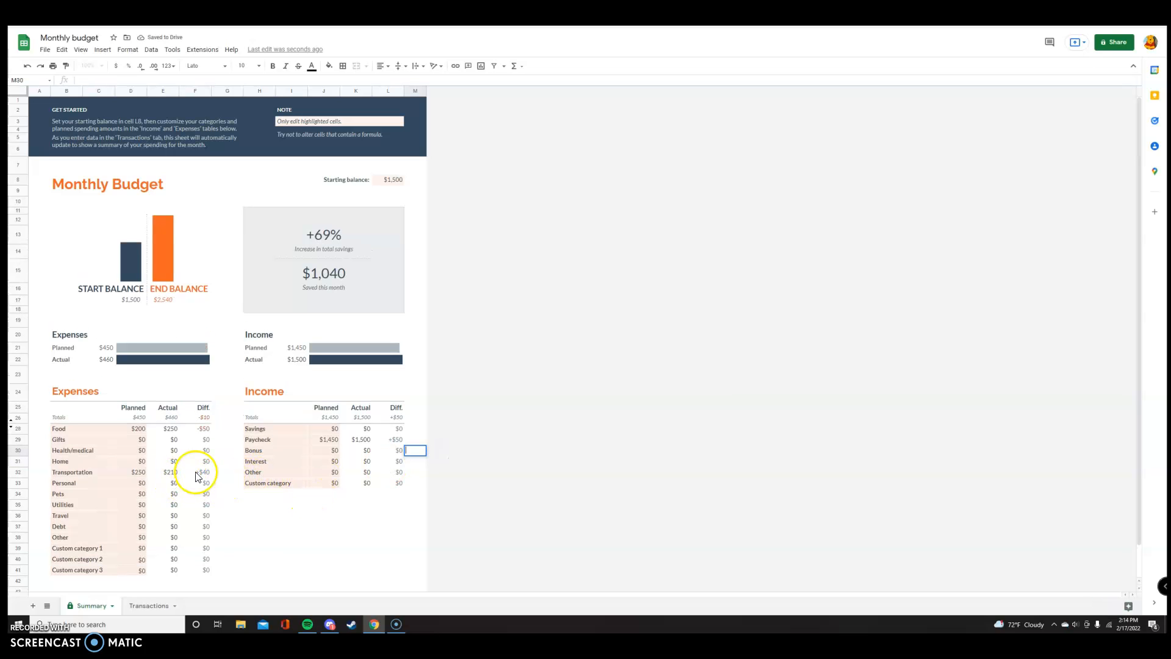
- Set the planned Personal expense to $100
scroll(183, 479, down, 1)
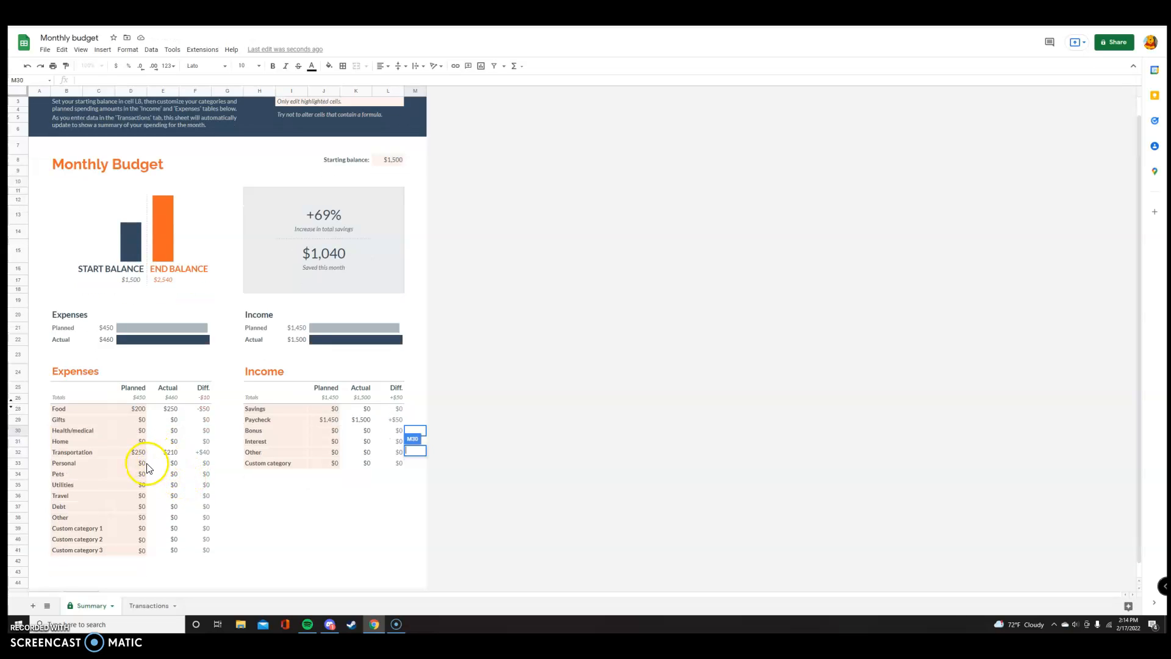
double_click(146, 463)
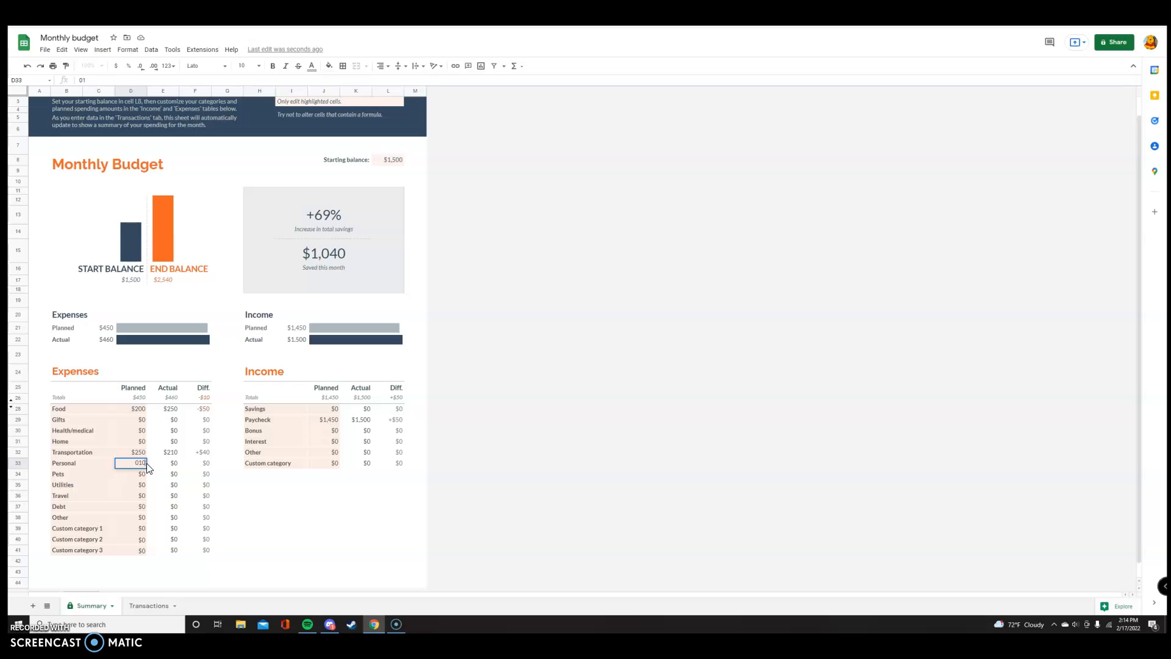
click(166, 464)
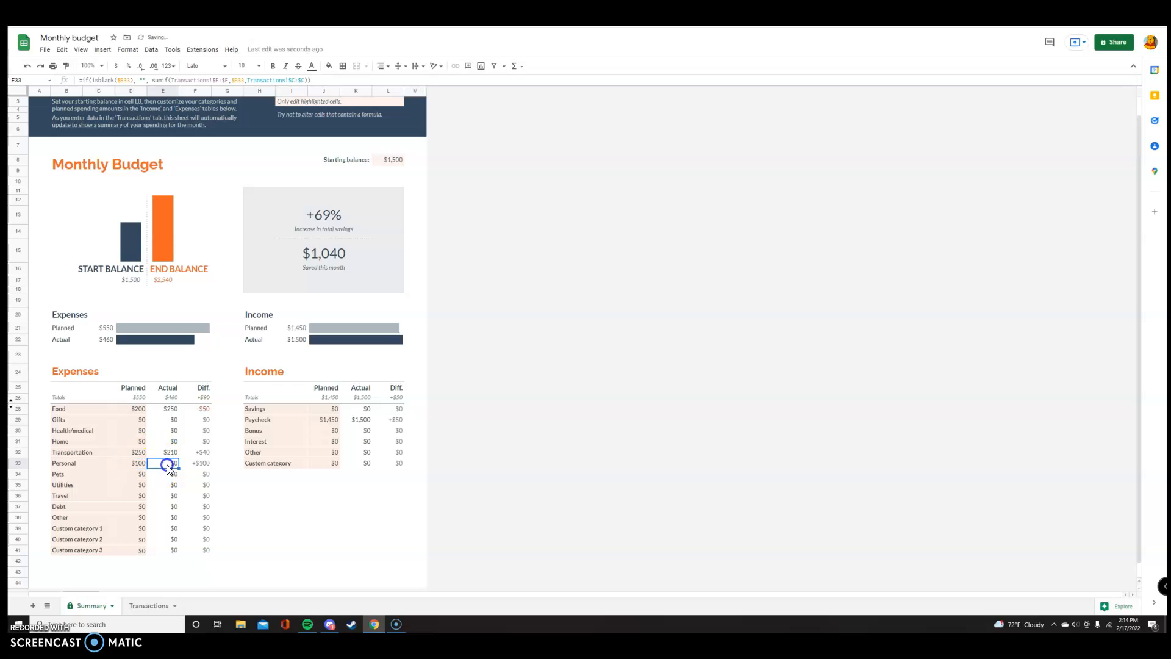
- Replace the formula in Personal's actual amount with 60
double_click(168, 464)
drag(149, 463, 419, 452)
key(Delete)
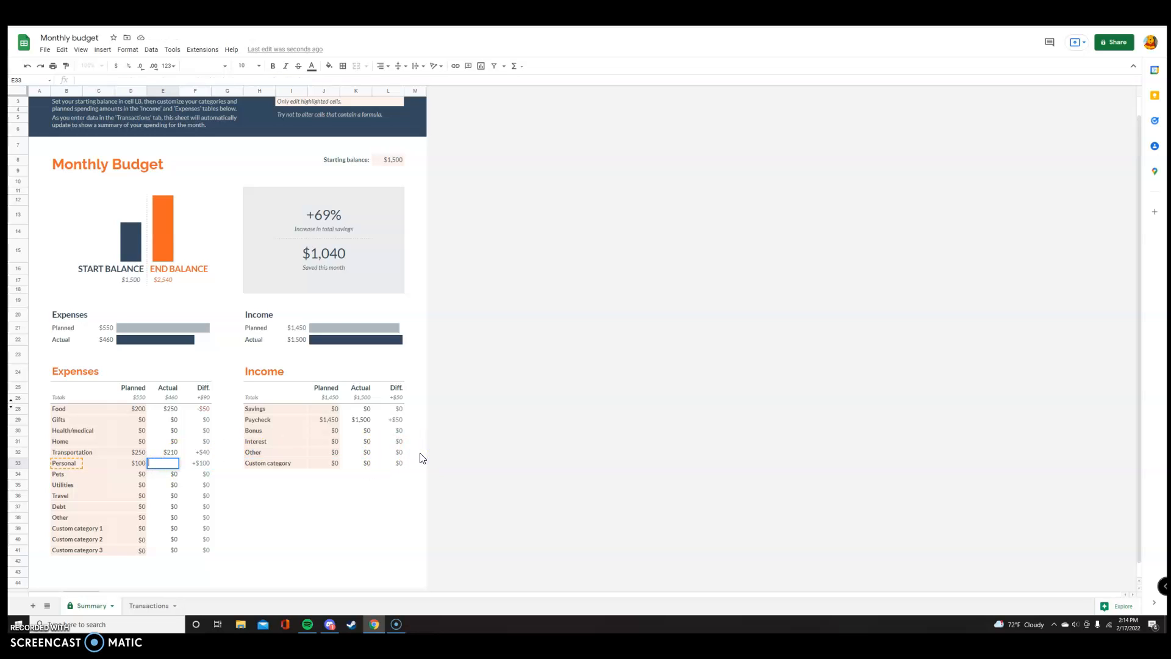
text(60)
click(421, 452)
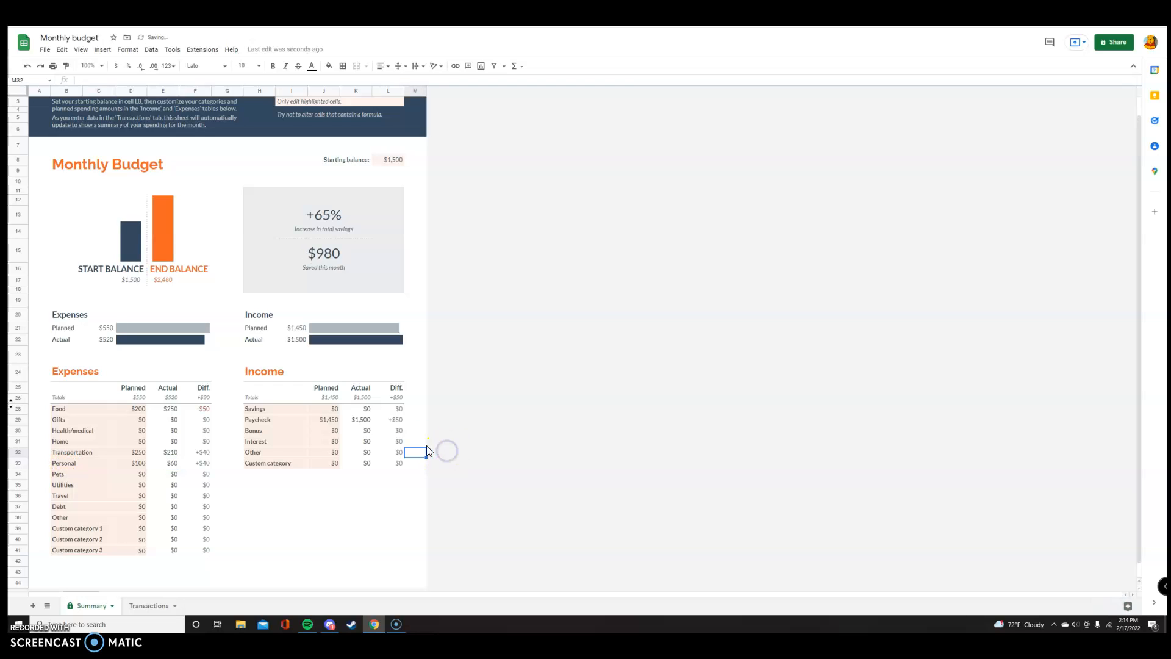
- Set the planned Pets expense to $120
click(145, 475)
text(0)
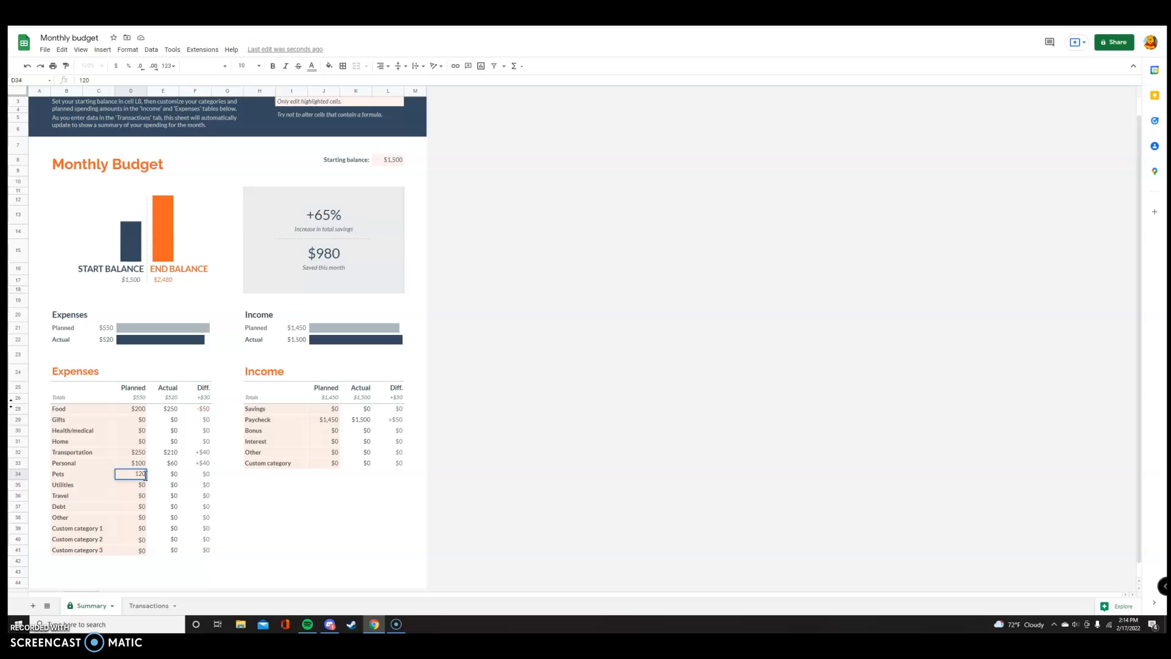
double_click(171, 473)
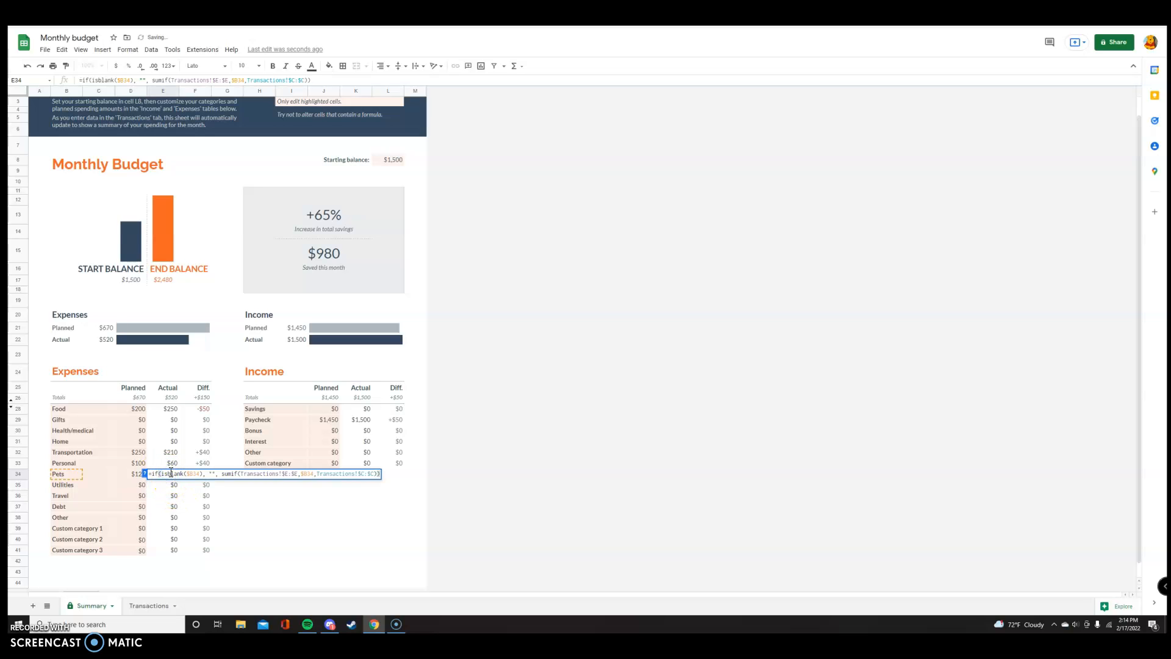
- Replace the formula in Pets' actual amount with 80
drag(149, 474, 446, 480)
click(446, 480)
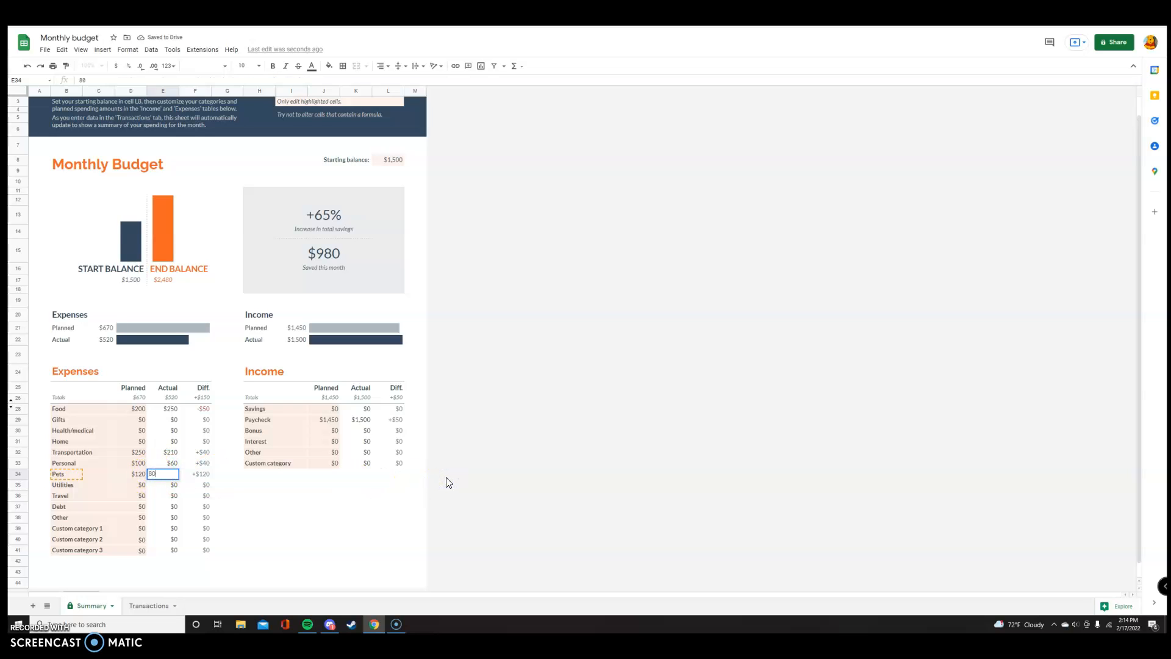
click(141, 485)
click(141, 494)
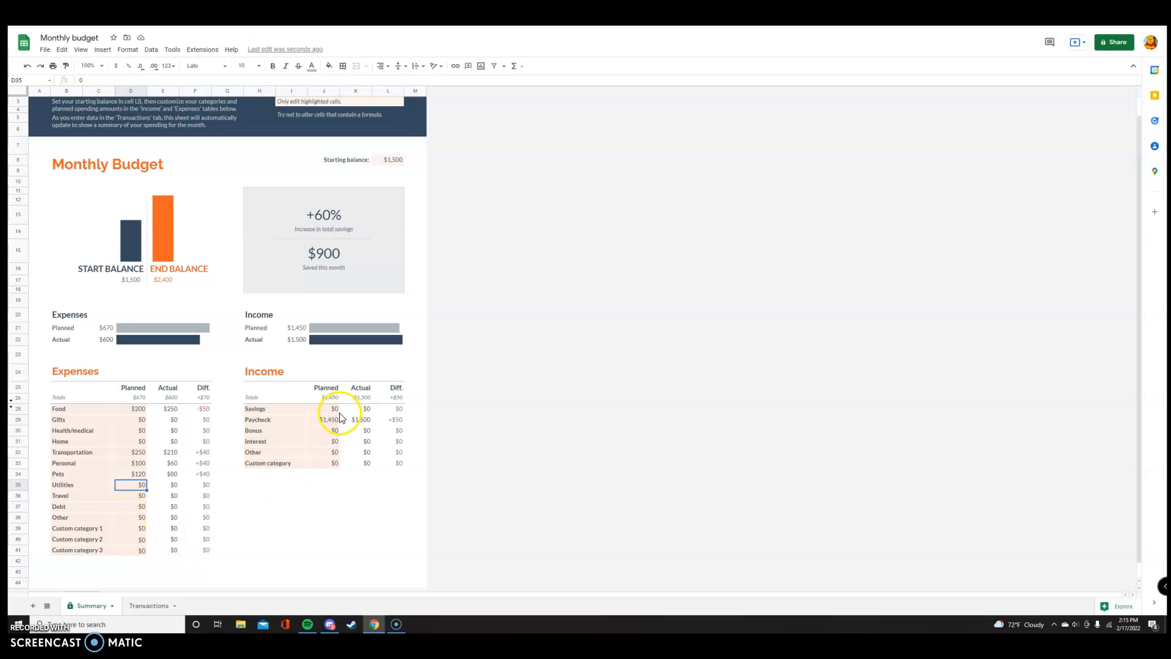
- Set the planned Paycheck income to $200
click(330, 422)
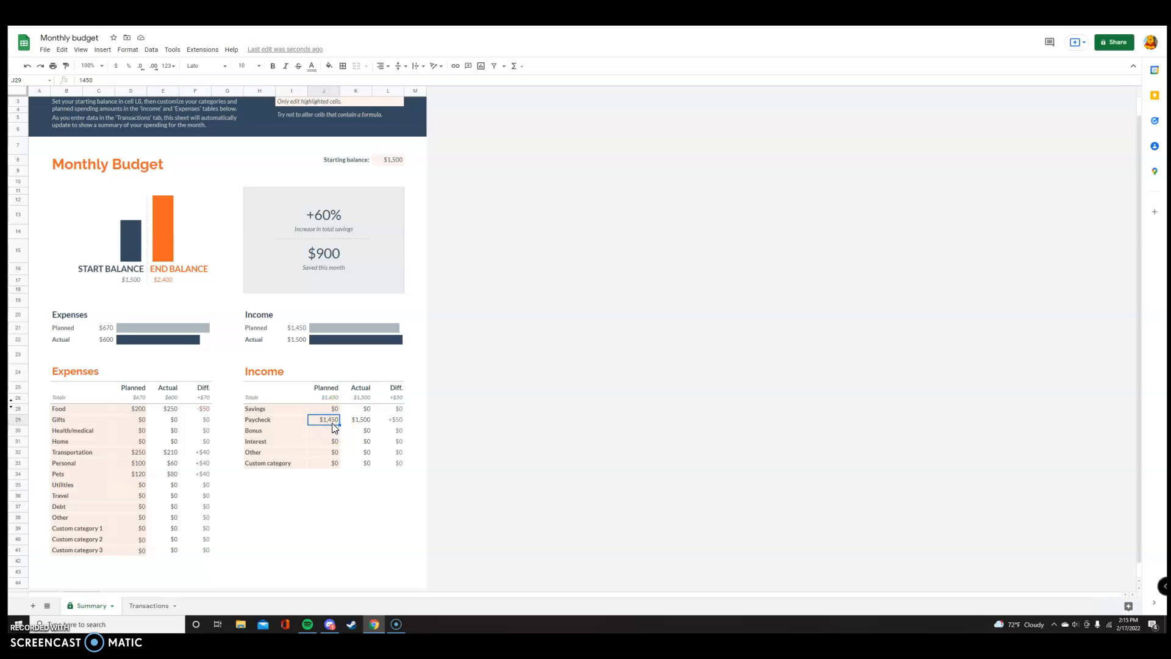
double_click(333, 425)
key(BackSpace)
key(BackSpace)
click(368, 422)
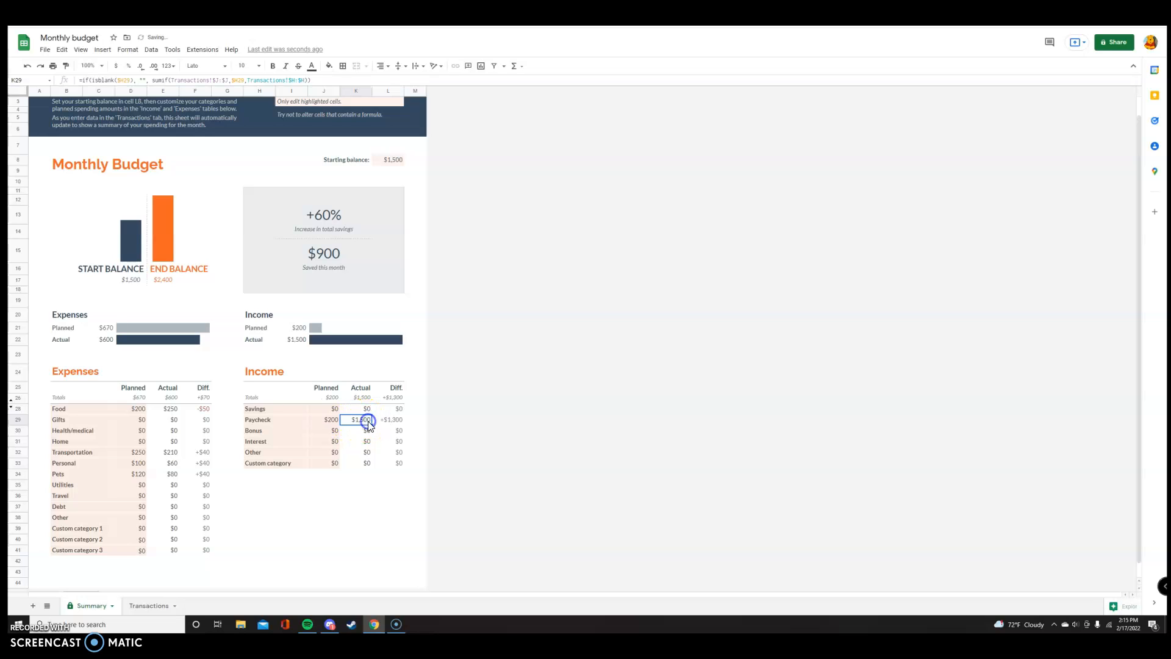
- Replace the formula in Paycheck's actual amount with 210
triple_click(369, 420)
key(BackSpace)
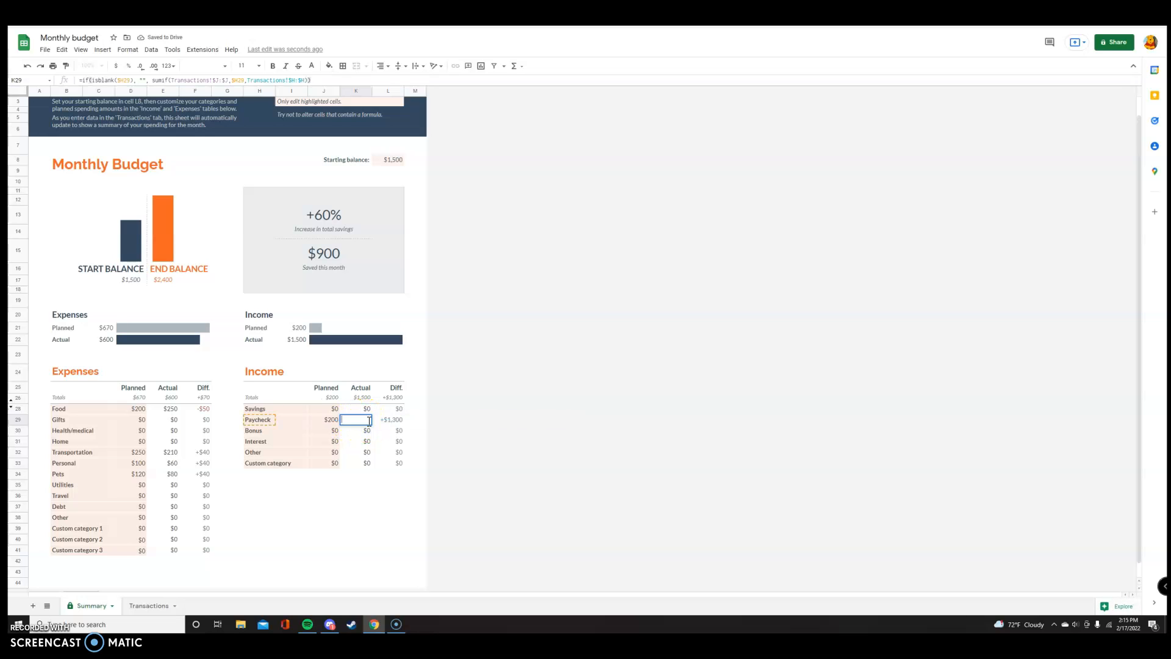
text(210)
click(479, 384)
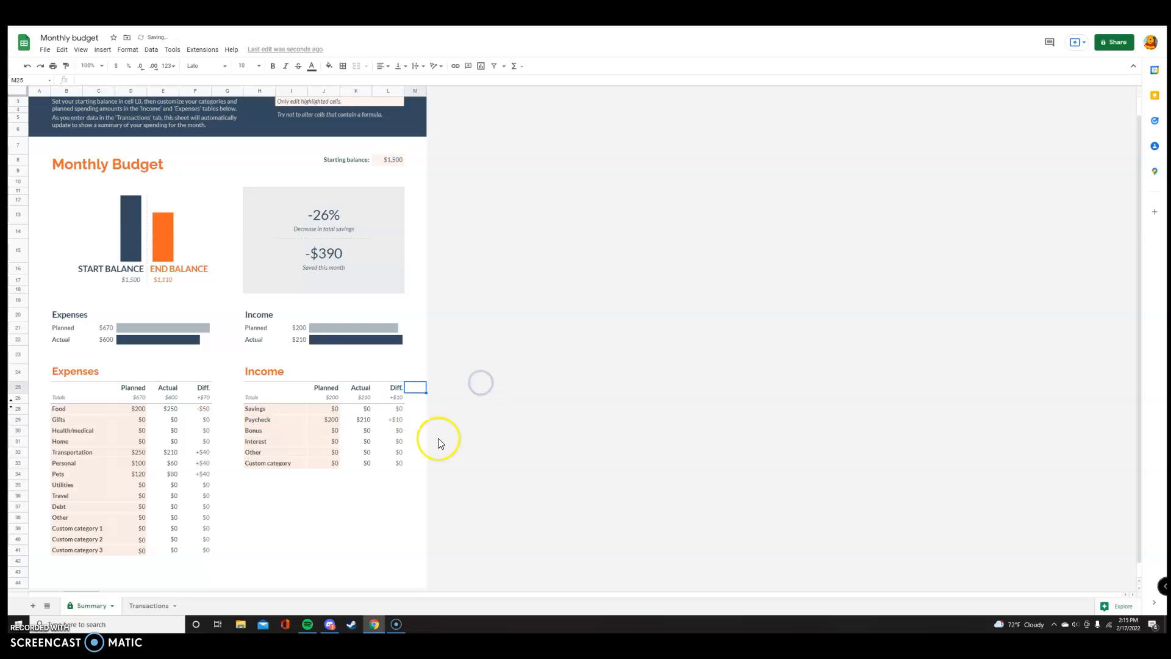
- Set both the planned and actual Bonus income to $400
click(336, 431)
double_click(338, 432)
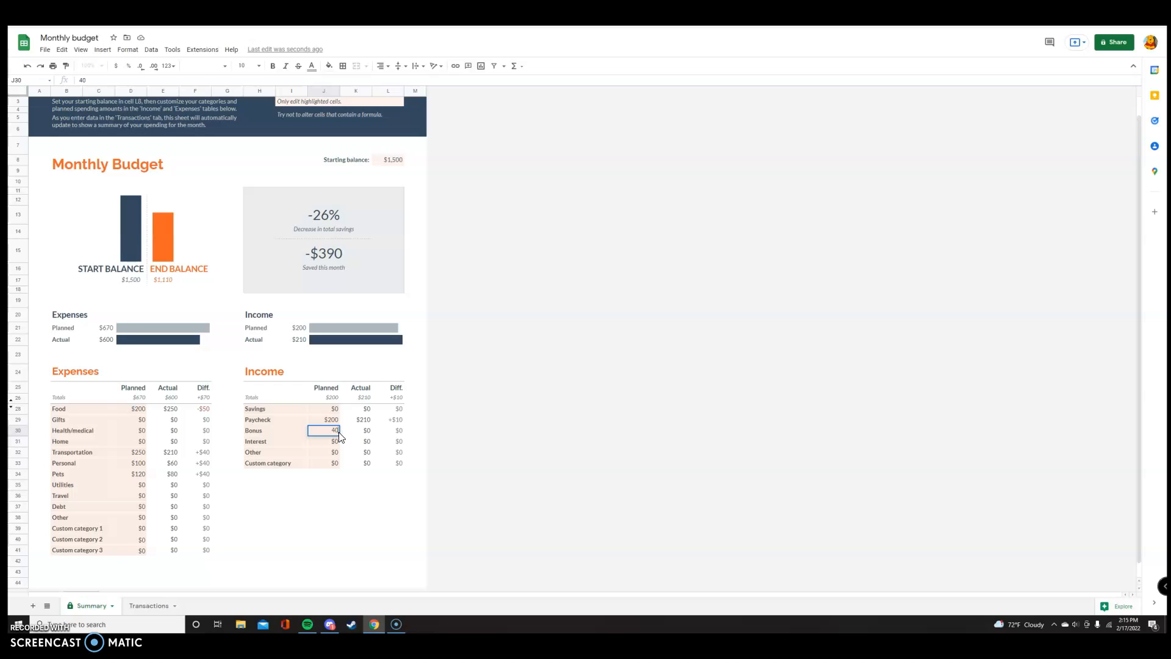
click(360, 431)
text(400)
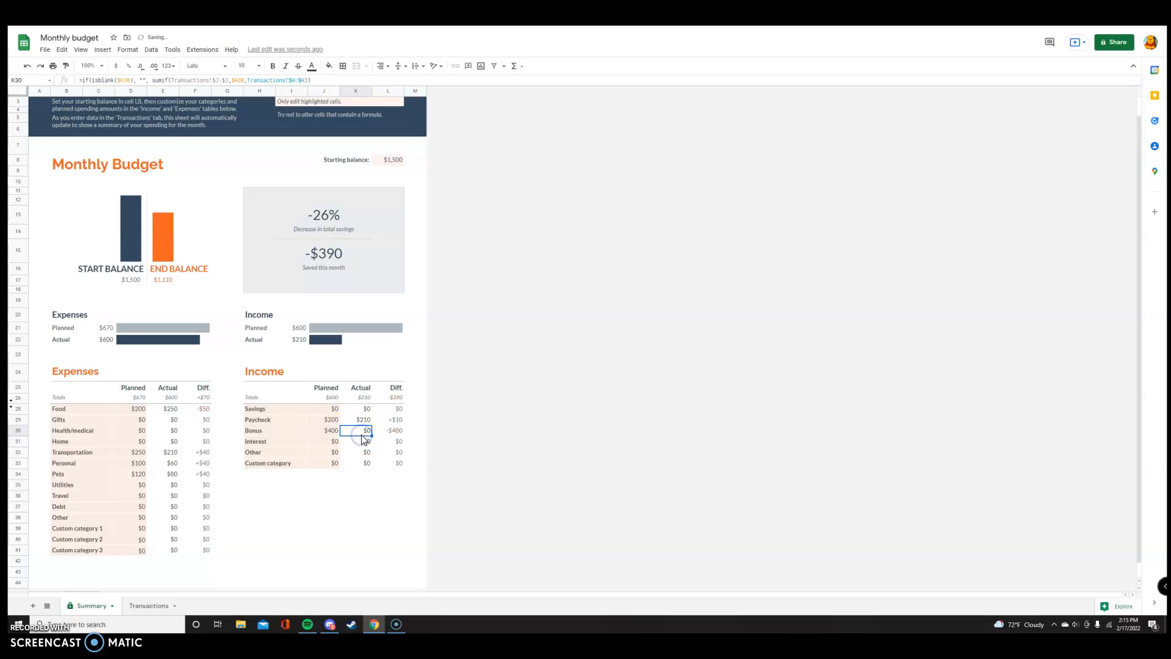
click(635, 428)
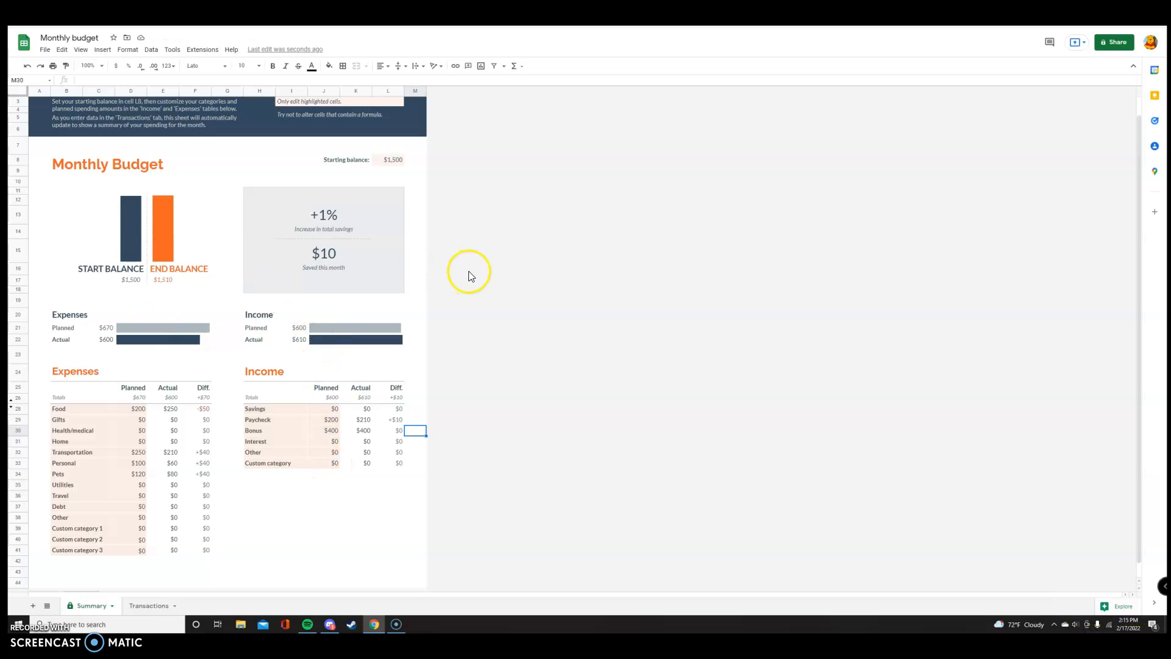
scroll(467, 273, up, 1)
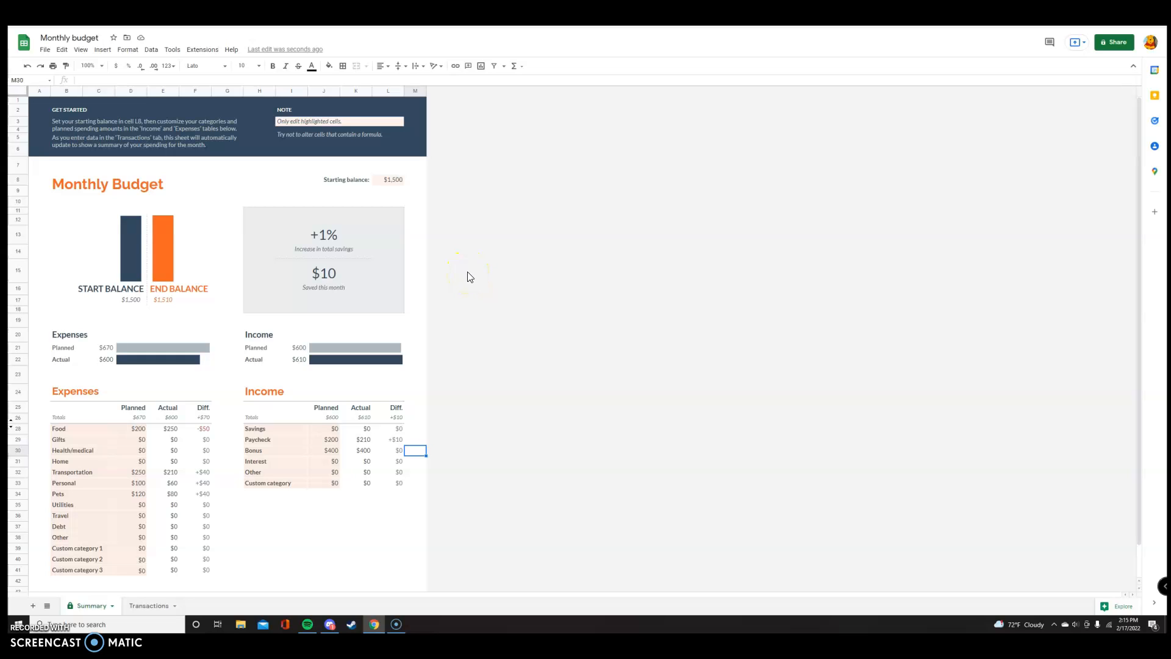